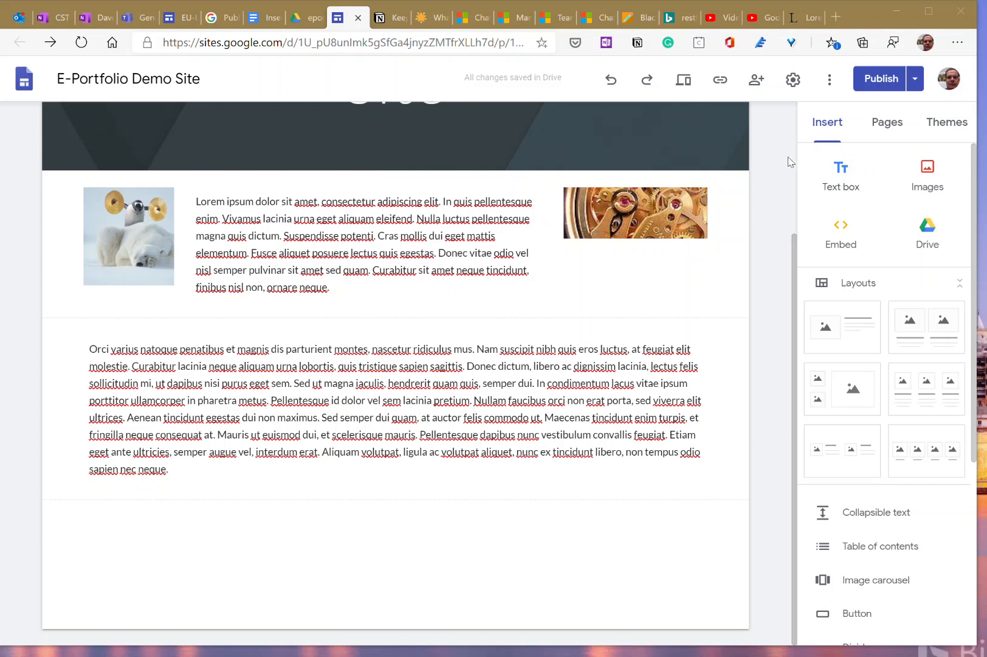
click(891, 129)
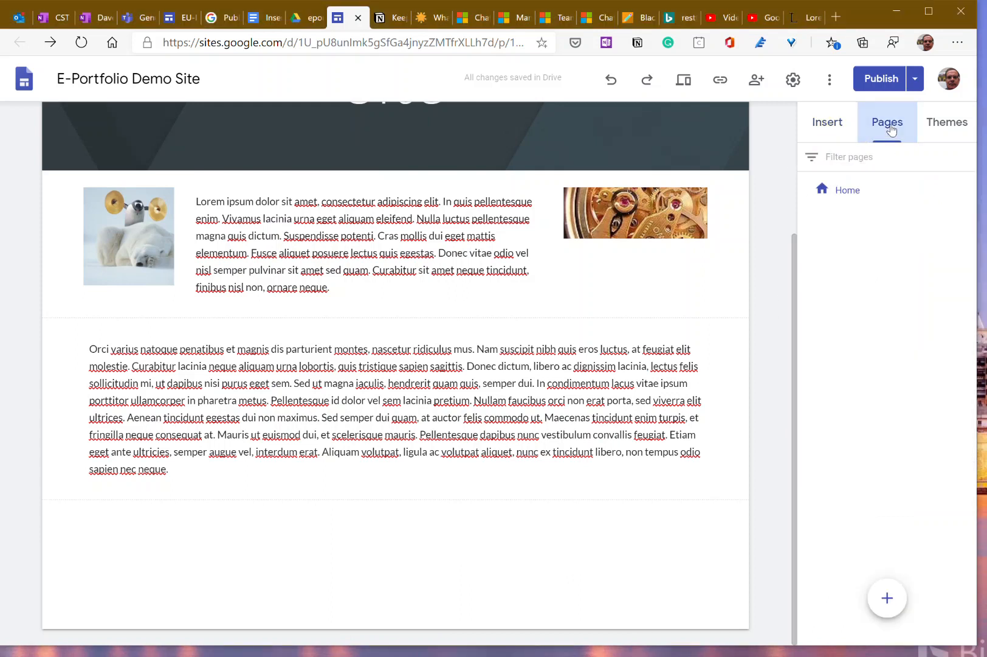
click(825, 126)
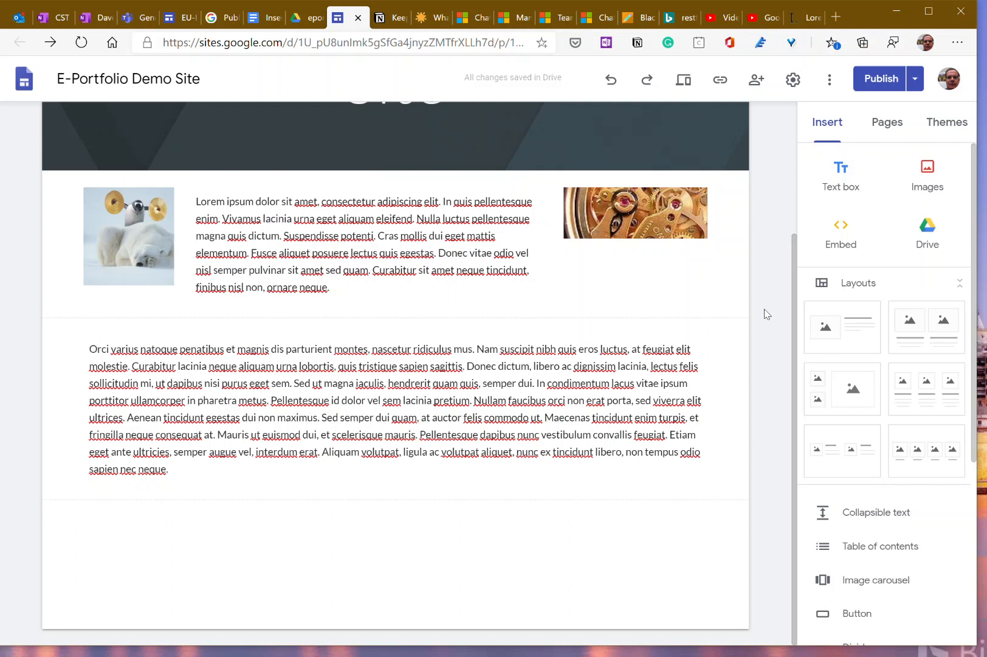
Insert the "The_most_bea..." video from the eportfolio folder in Google Drive directly beneath the gears image.
mouse_move(659, 276)
double_click(611, 286)
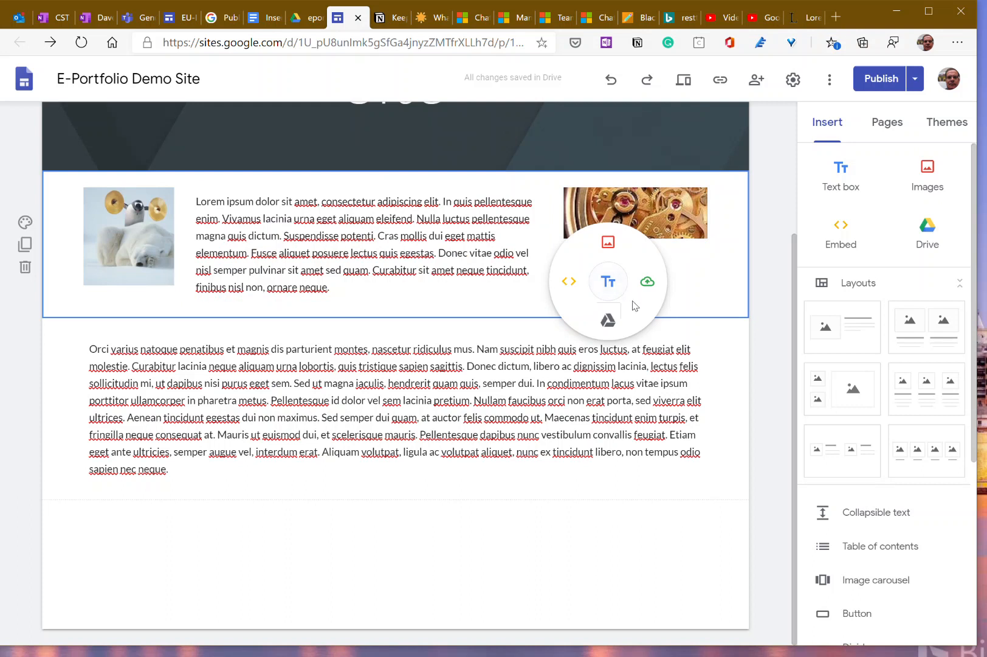
click(608, 322)
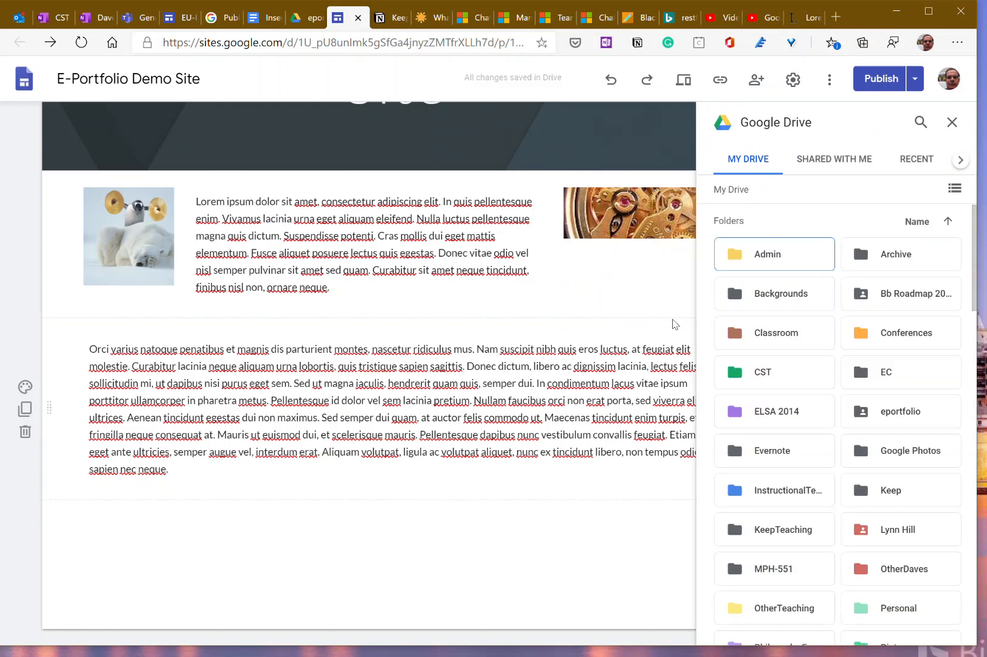
double_click(910, 416)
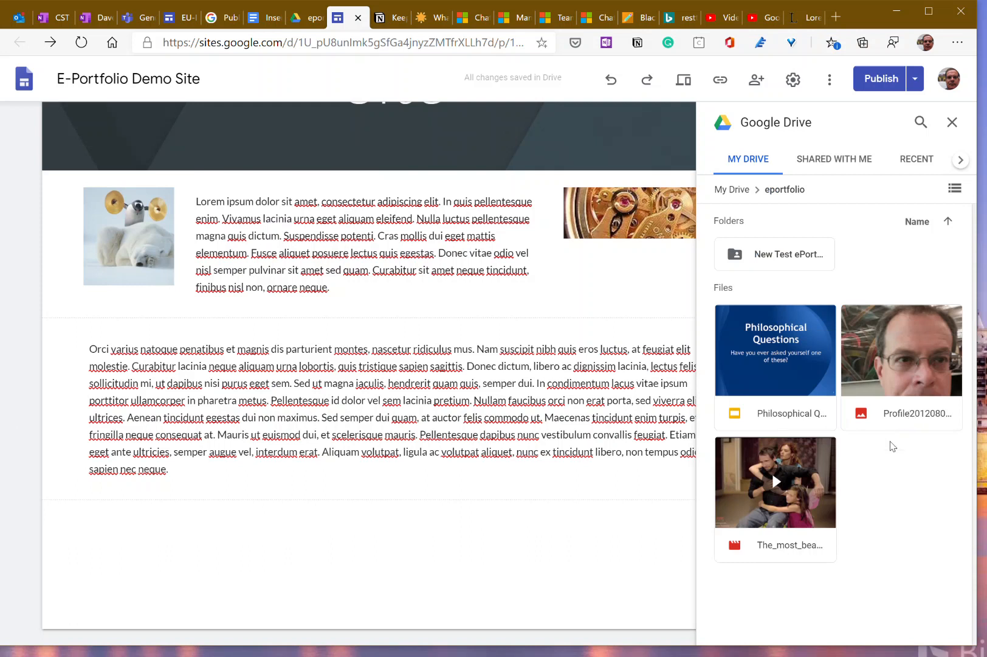
click(805, 494)
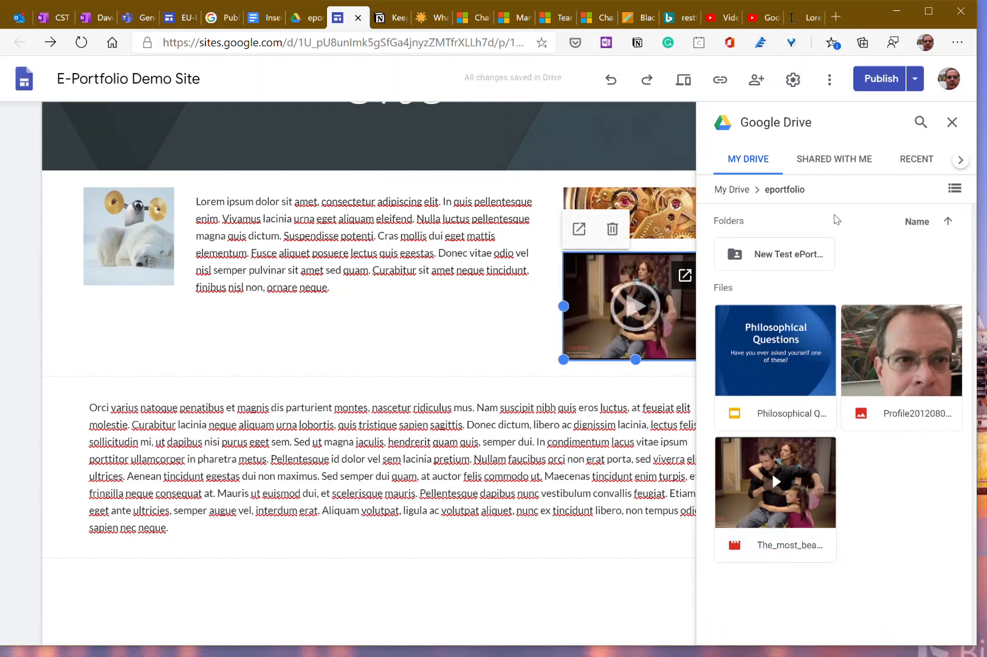
click(952, 123)
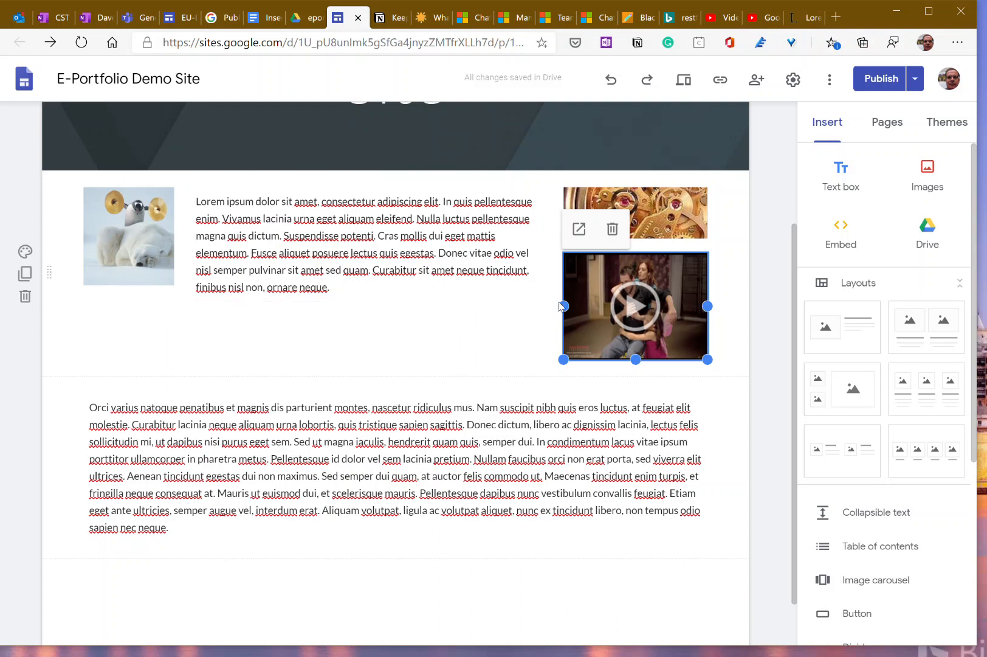
Delete the video beneath the gears image from the page section.
double_click(502, 346)
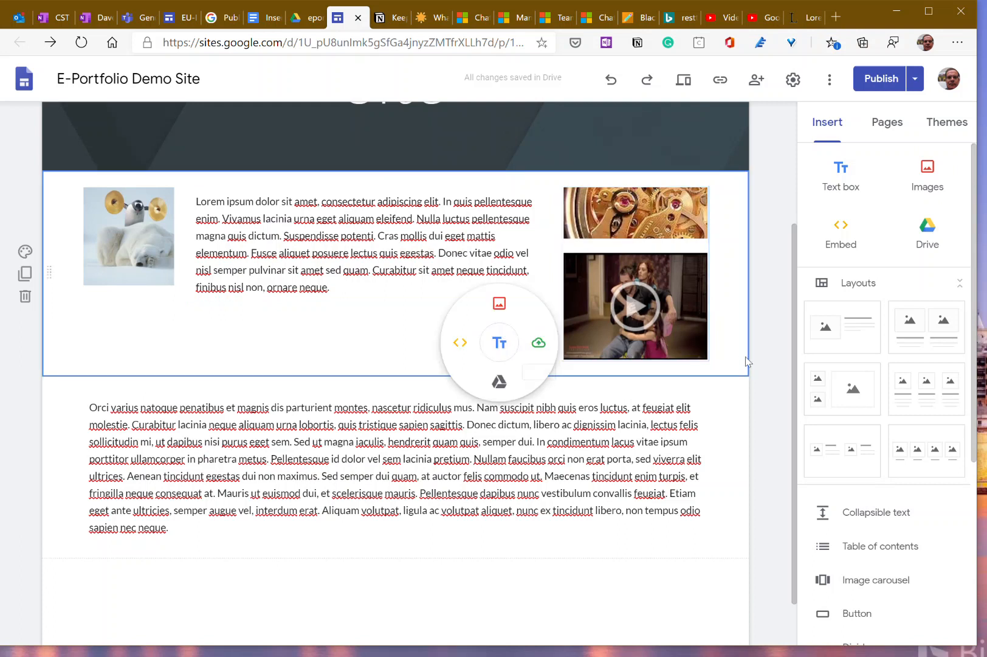
click(770, 350)
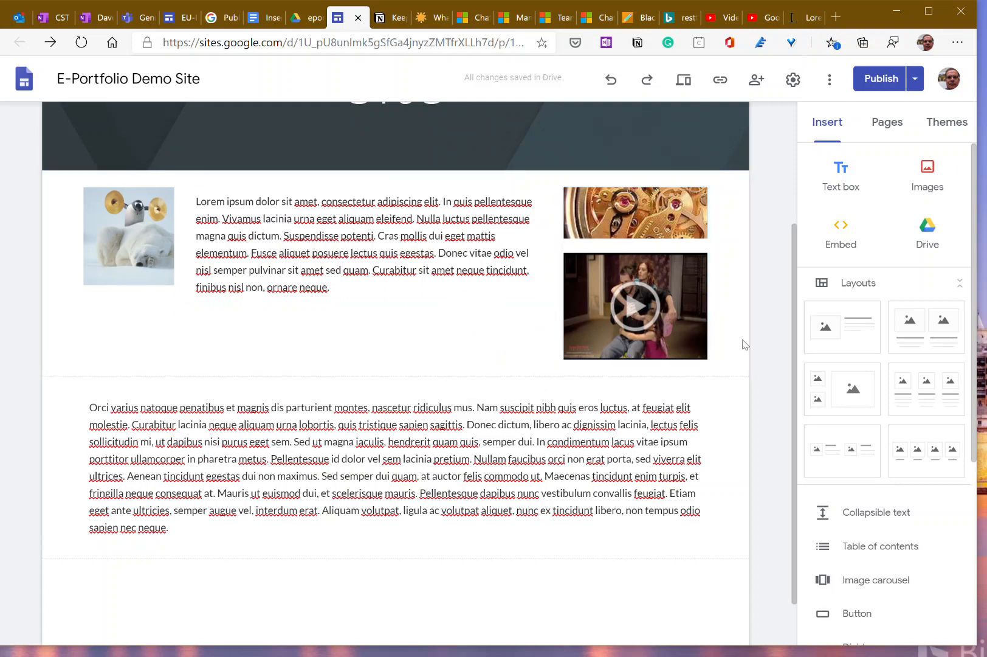
click(626, 309)
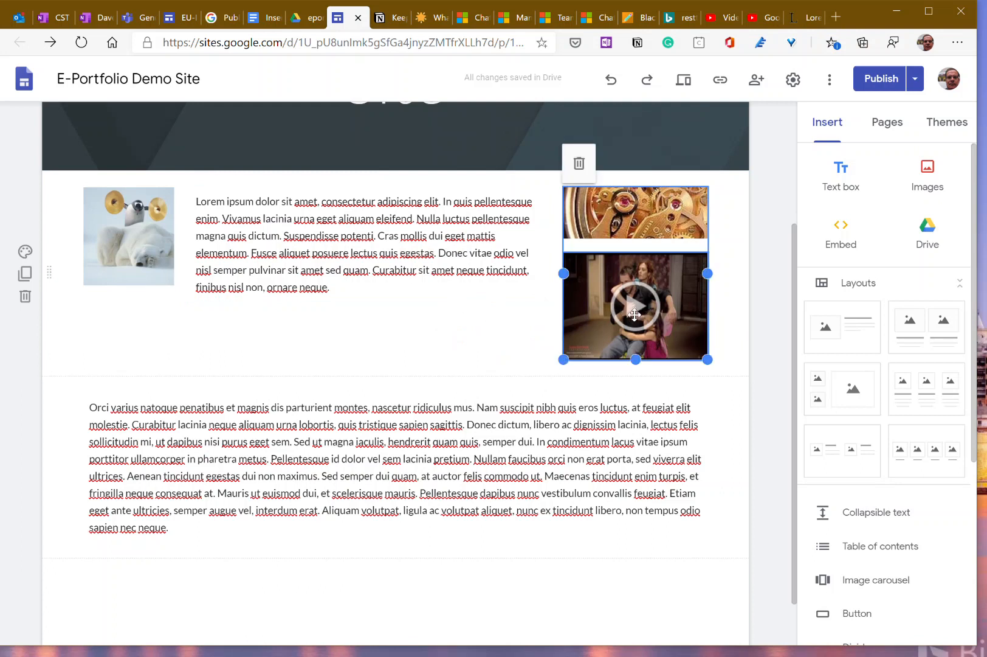
click(483, 328)
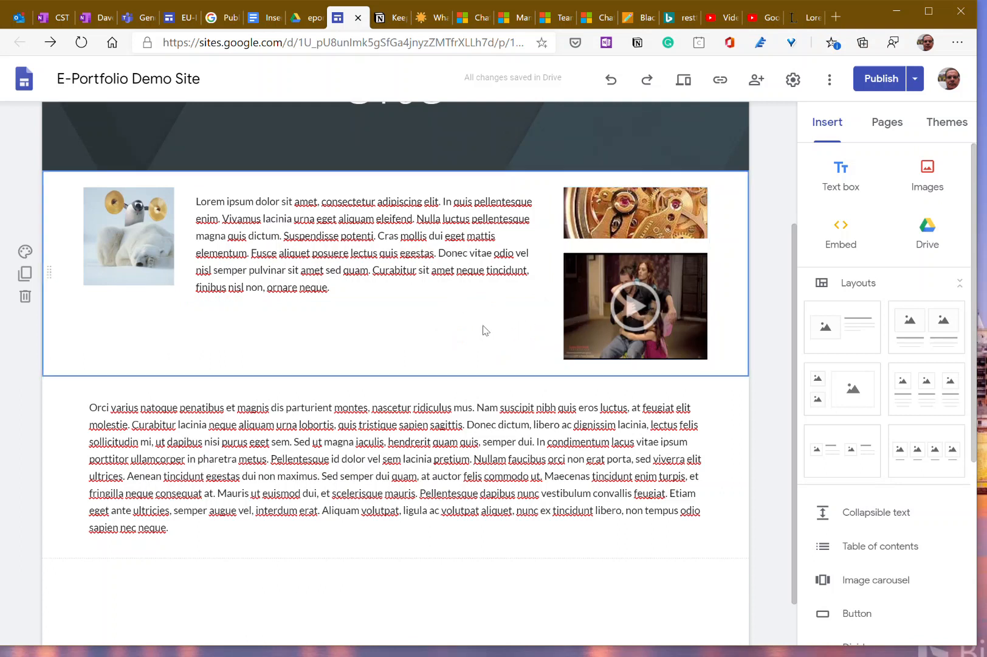
click(619, 309)
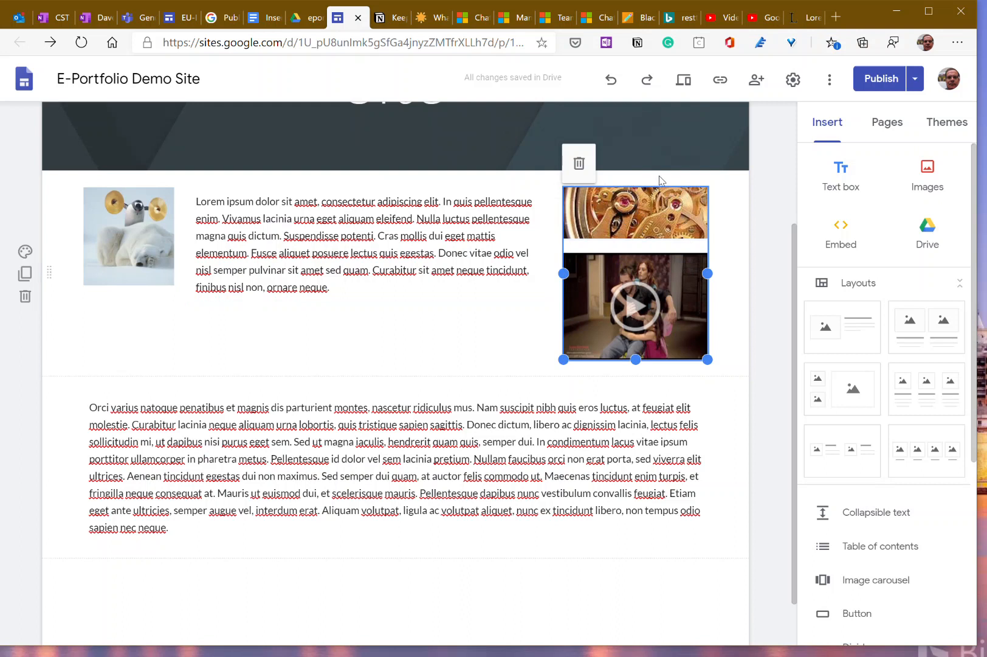
click(673, 317)
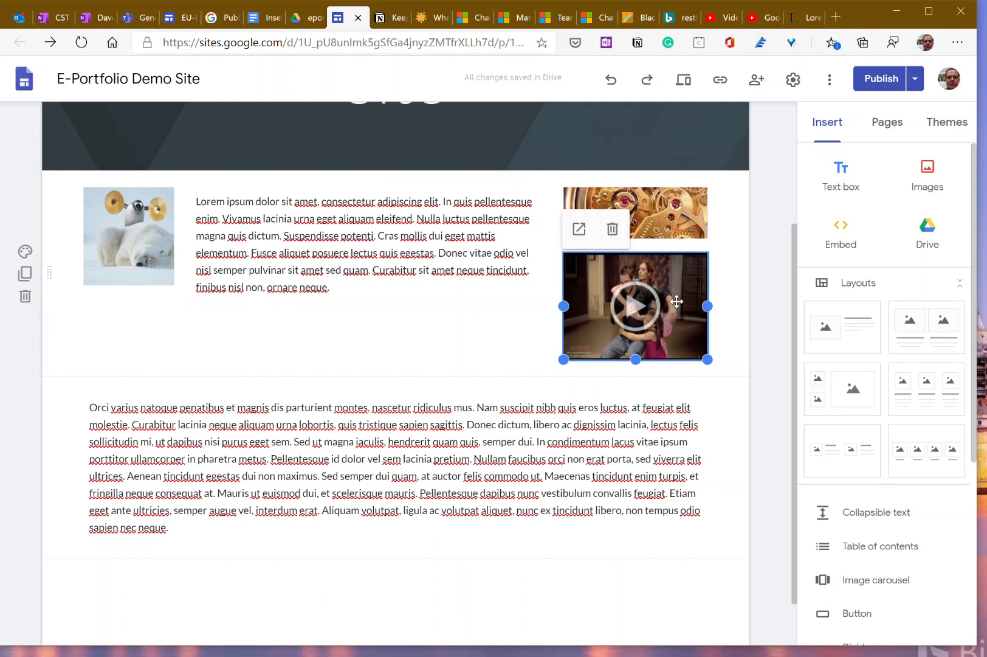
click(612, 229)
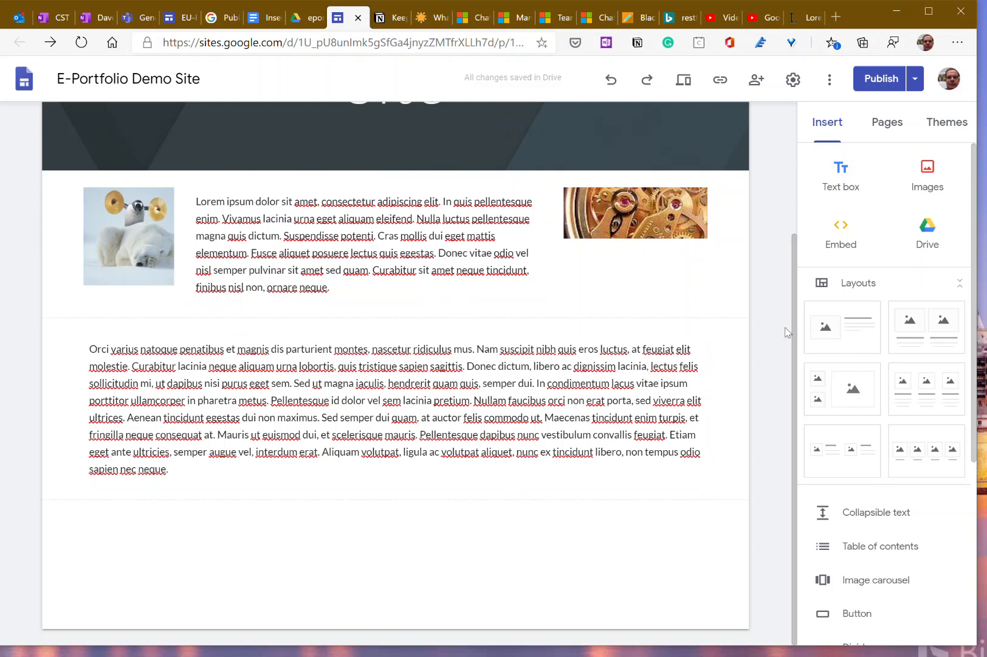
Insert the "The_most_bea..." video from Drive's eportfolio folder as a new section below the text, and centre it horizontally.
click(928, 232)
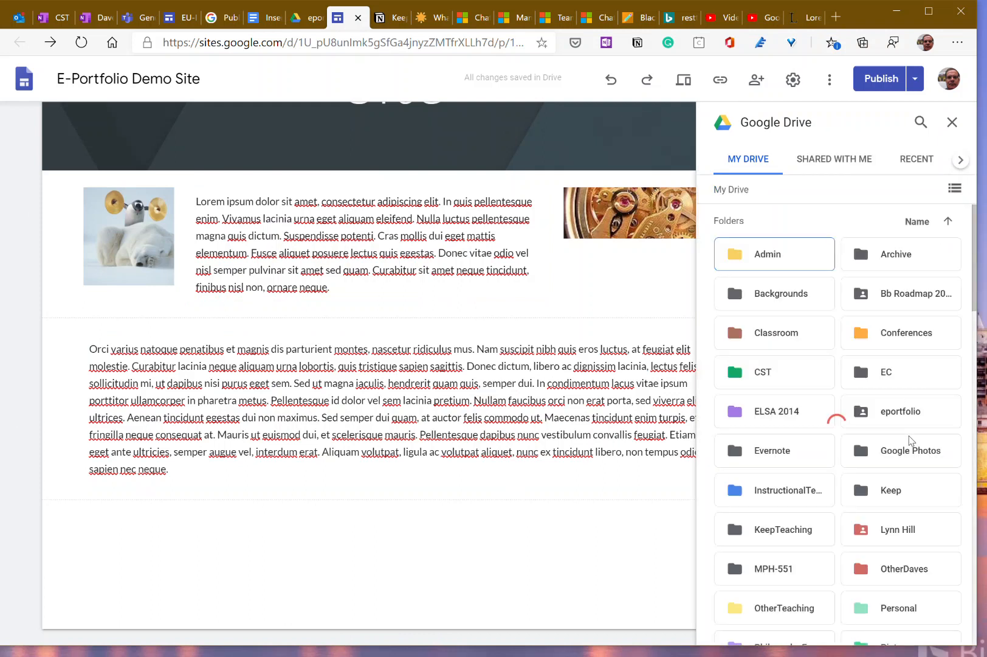
double_click(901, 417)
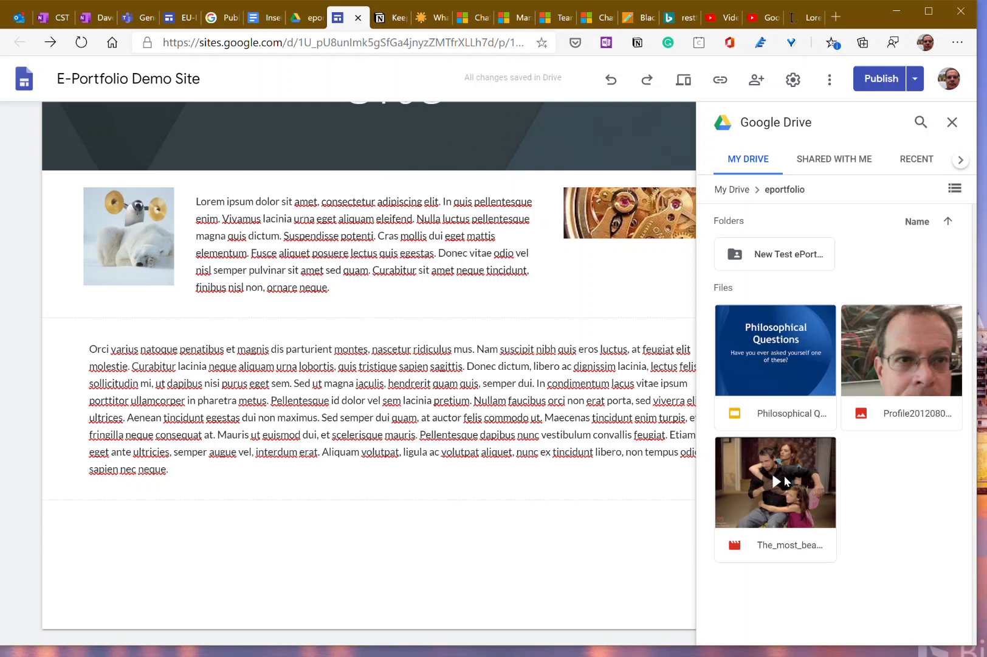
click(795, 493)
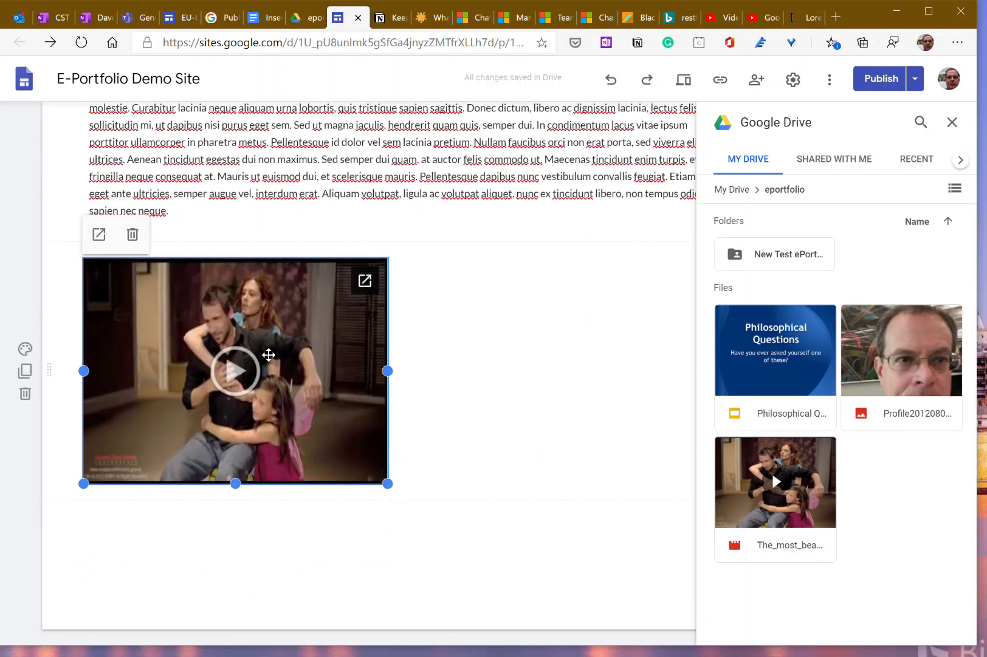
scroll(529, 359, up, 2)
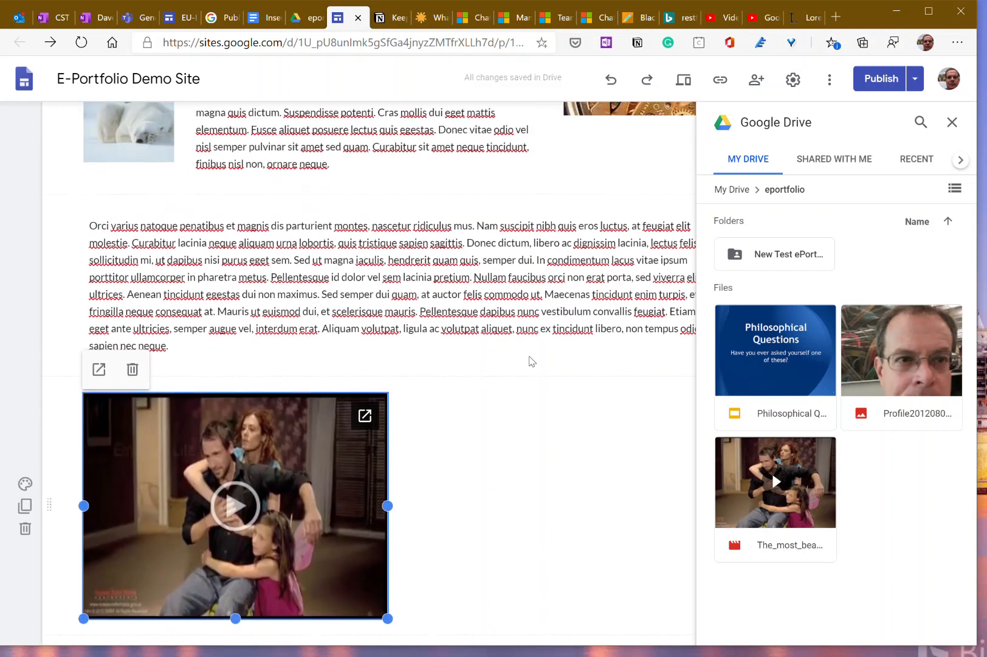
drag(255, 463, 439, 437)
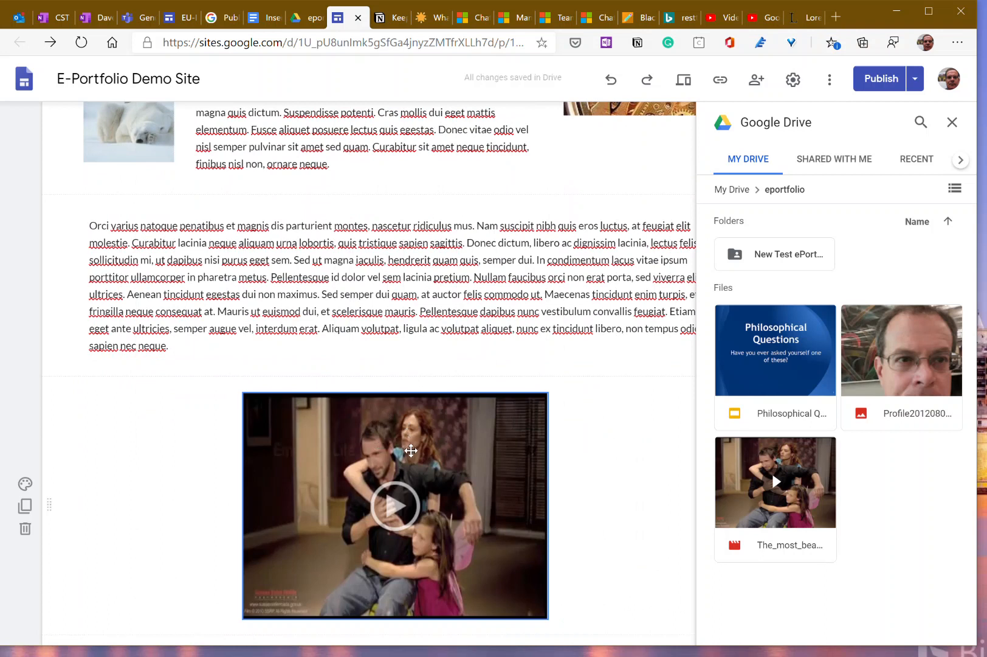
click(608, 156)
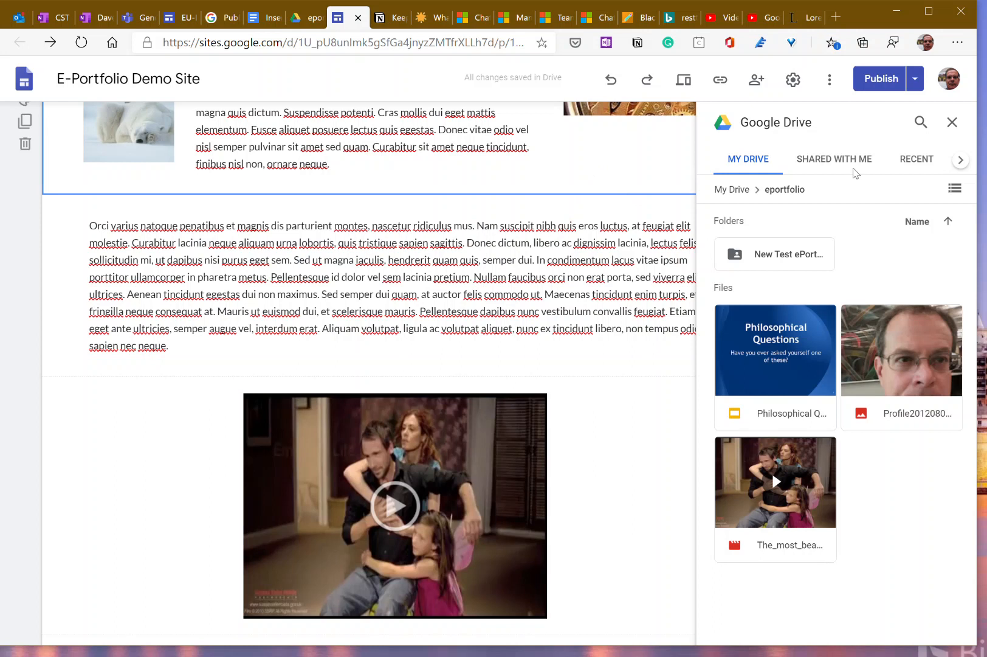
click(954, 124)
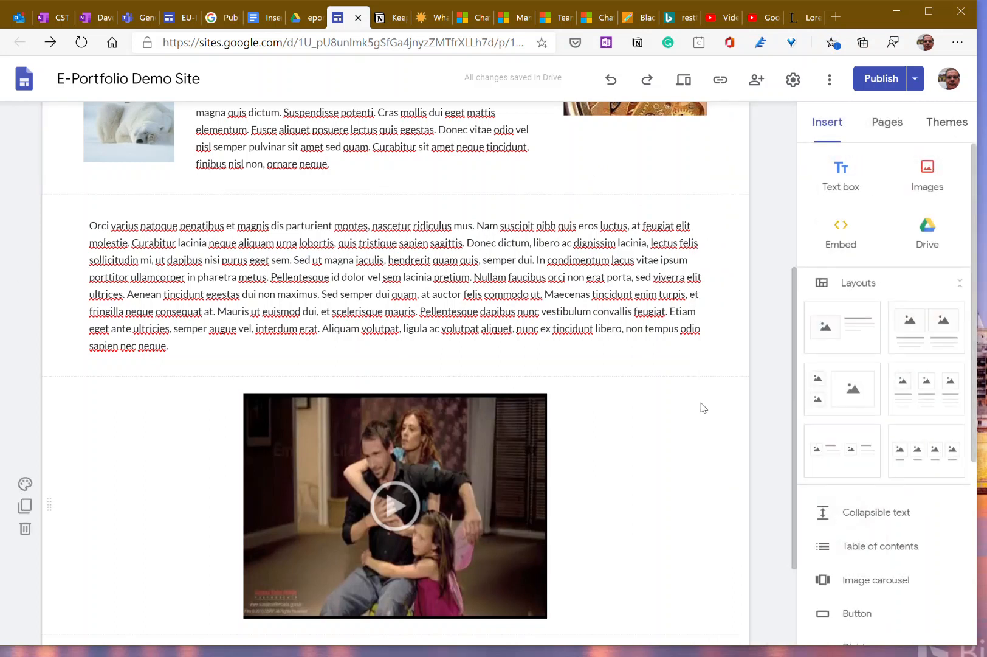
Shrink the video to the width of the gears image and move it directly beneath that image in the upper section.
click(513, 578)
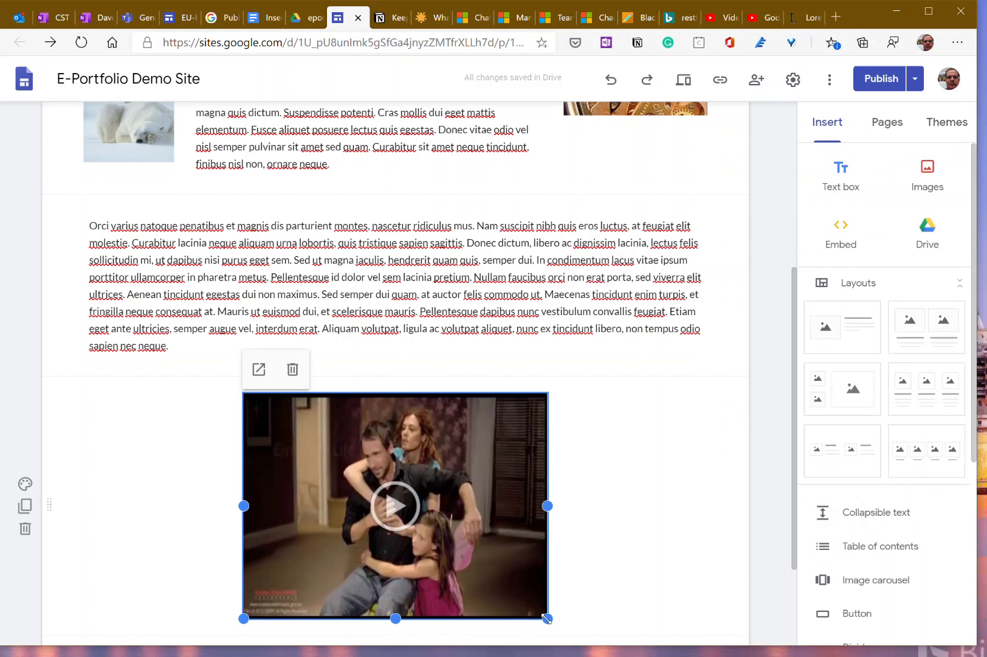
drag(547, 619, 386, 488)
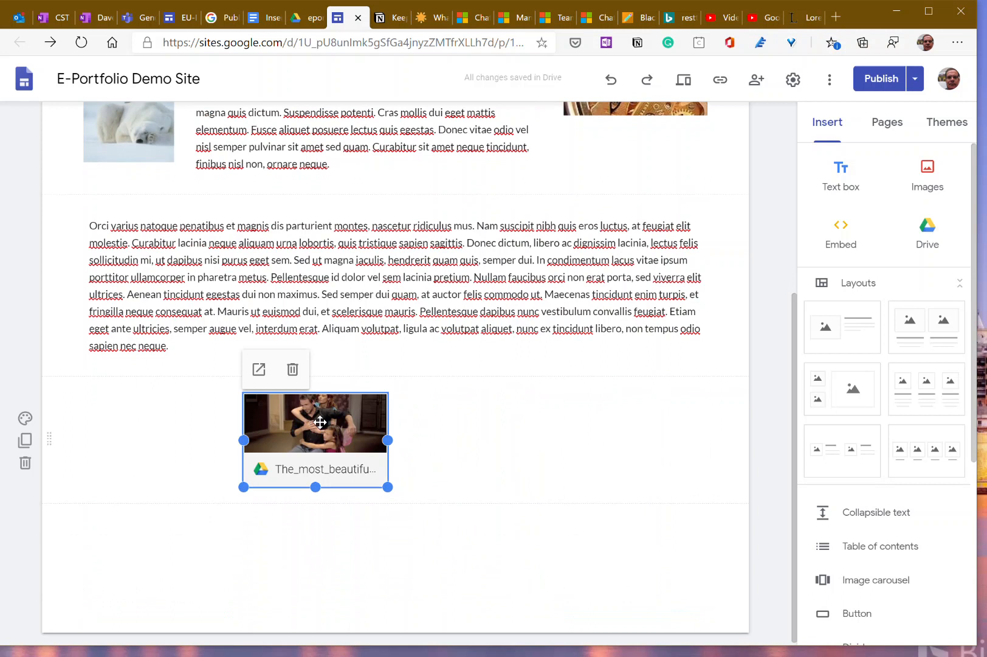
drag(320, 421, 602, 161)
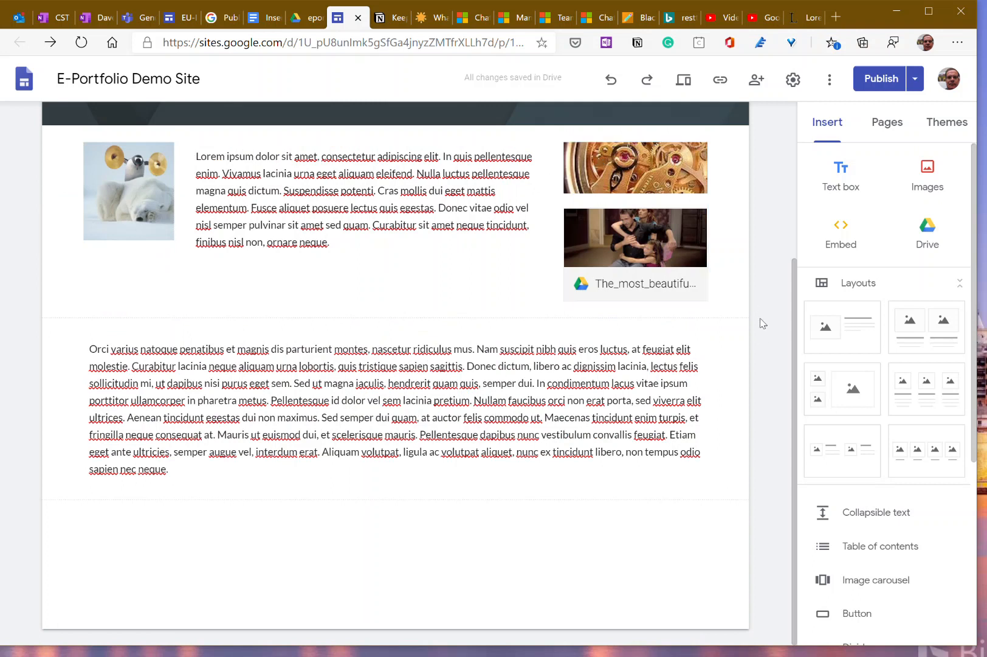
Publish the site with the updated Home page after opening the review of changes.
click(882, 79)
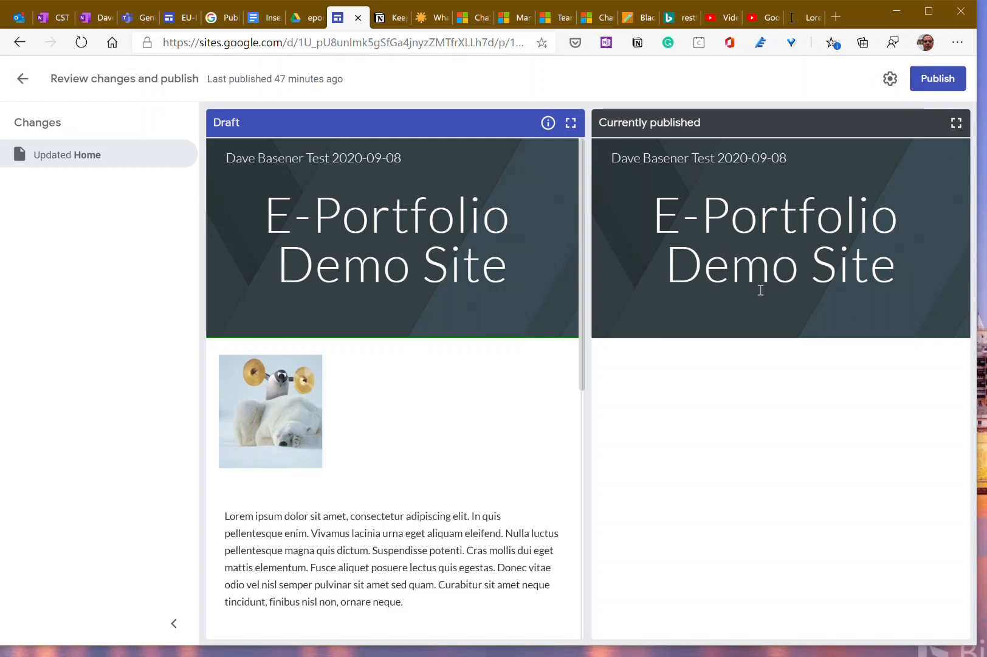
click(936, 79)
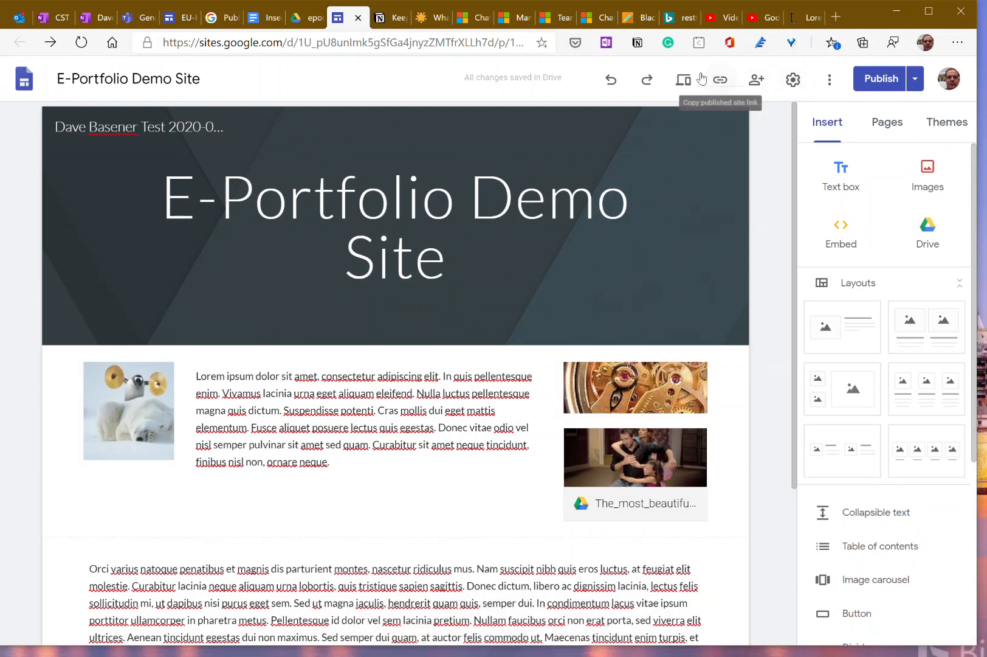
Preview the site, play and pause the seatbelt video from its Drive card, and return to the editor.
click(684, 82)
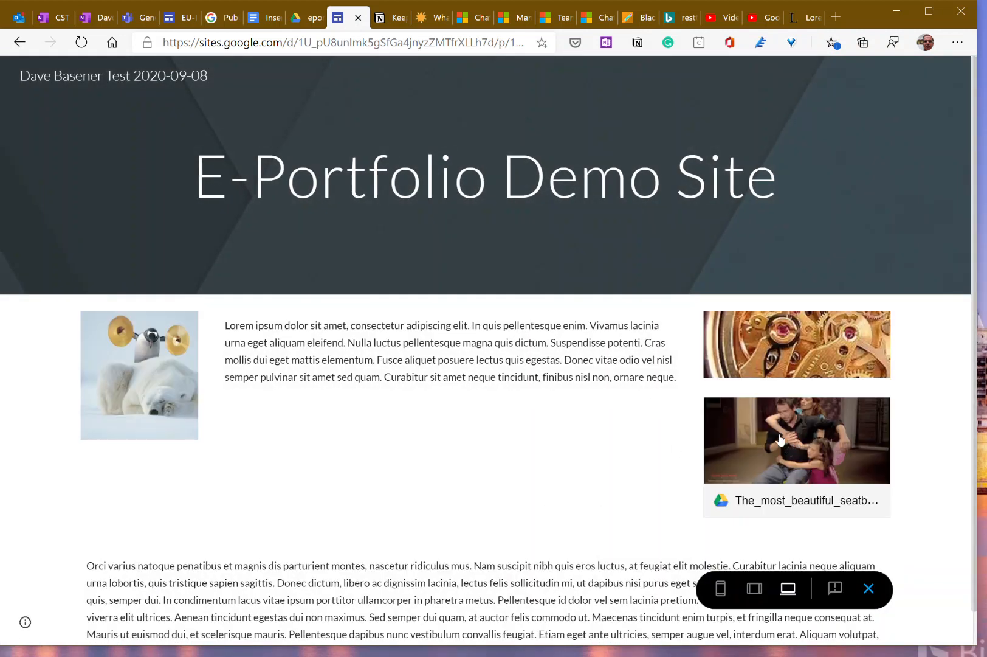
click(813, 450)
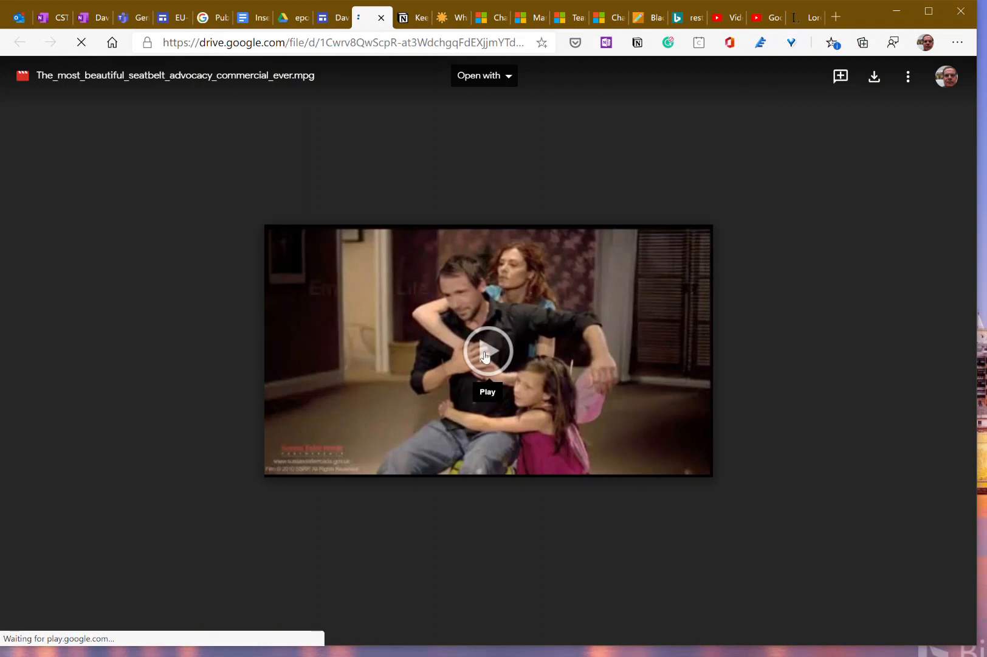
click(484, 350)
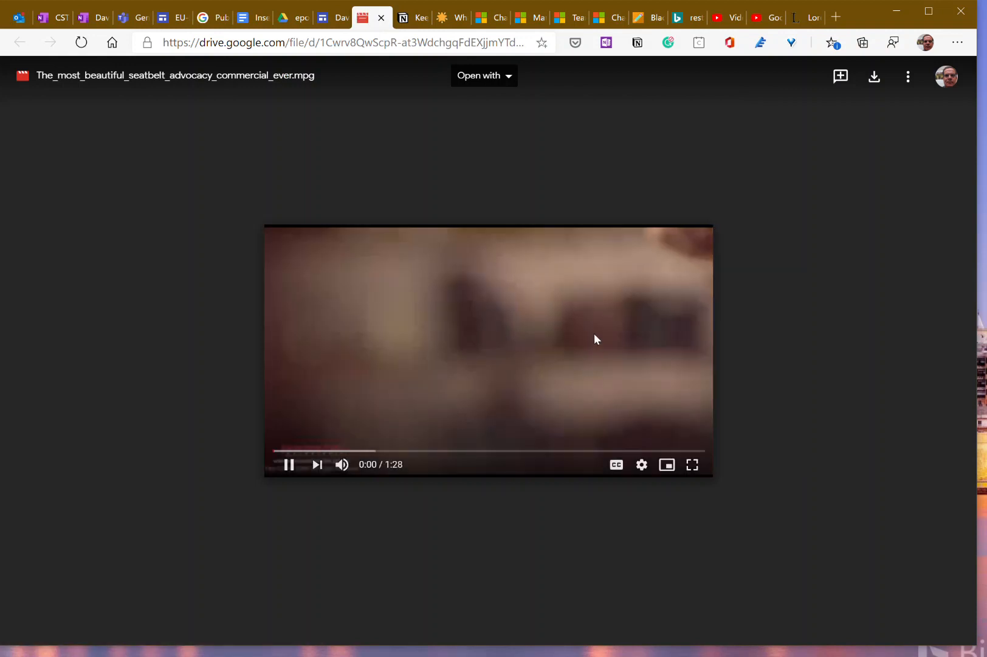
click(289, 466)
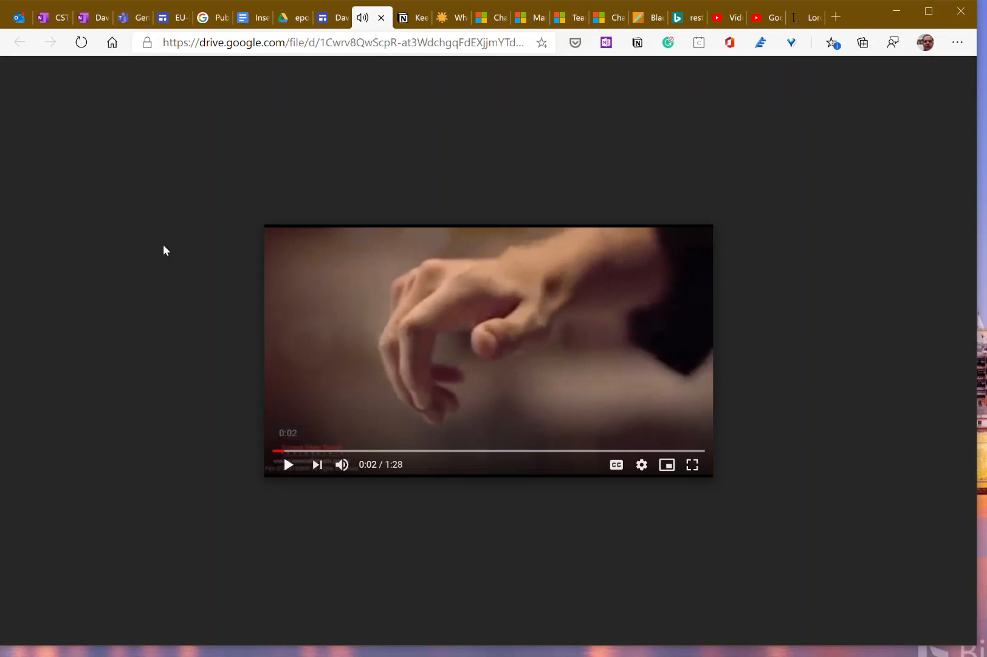
click(381, 19)
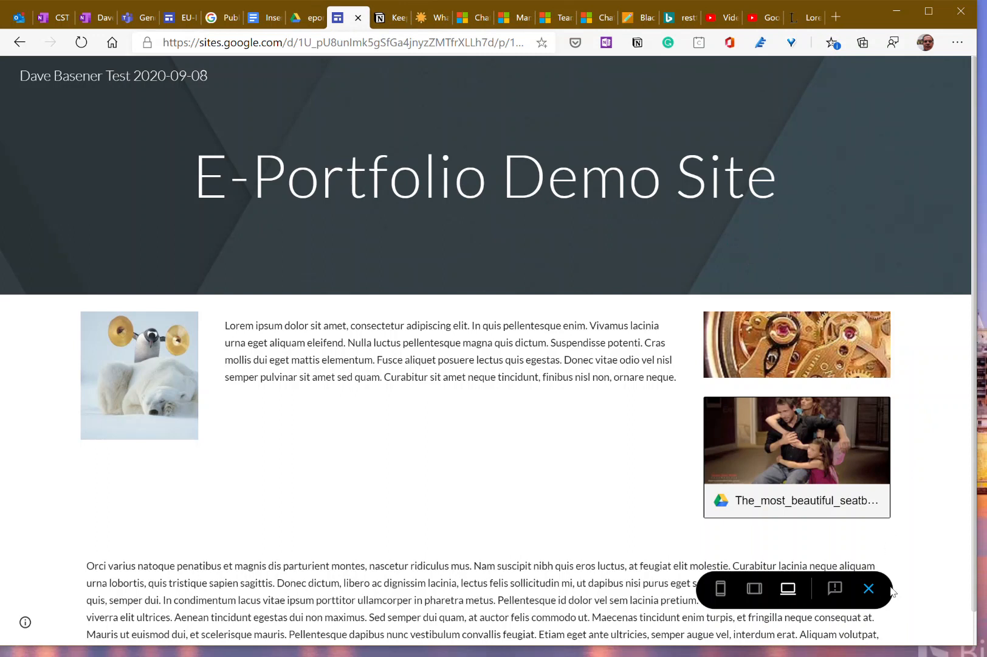
click(870, 589)
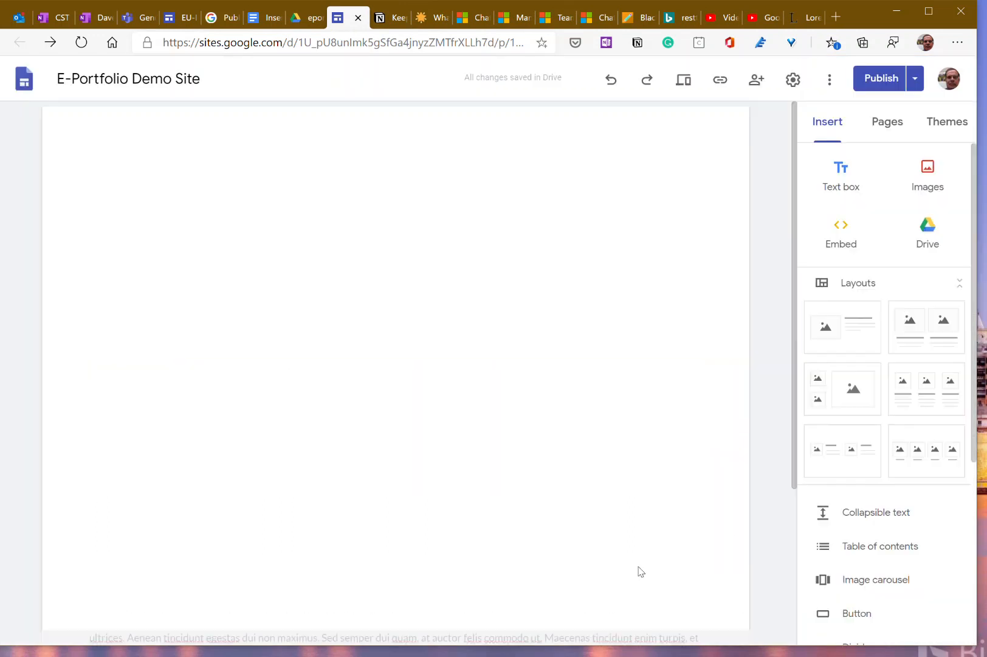